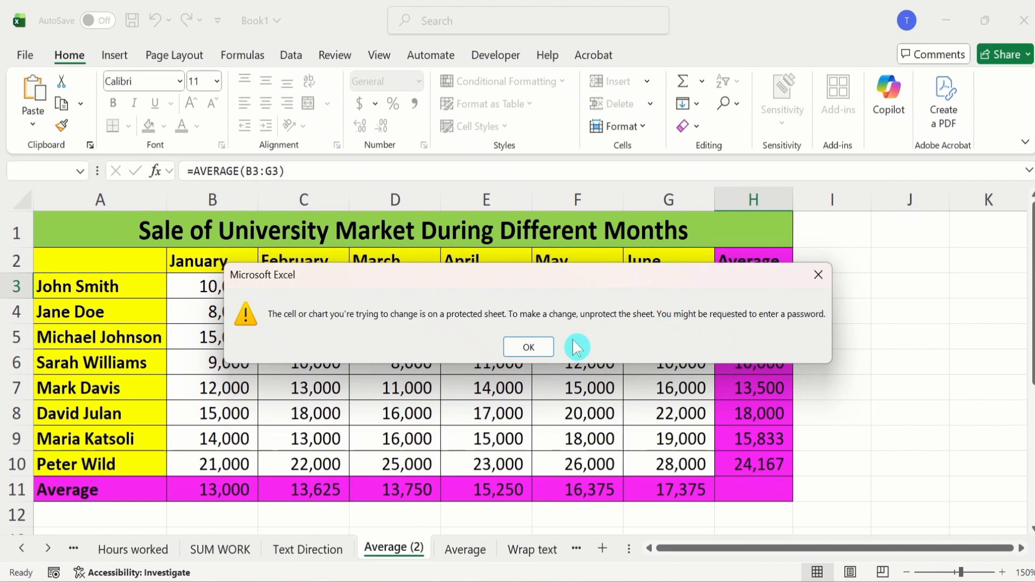
Dismiss the protected-sheet warning and set the January value in cell B4 to 9000.
click(528, 347)
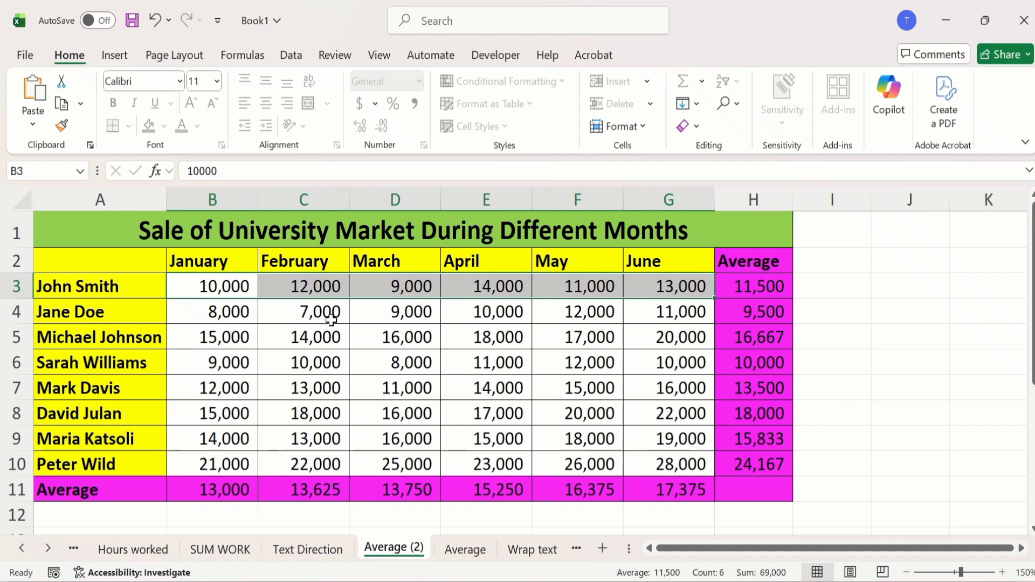
double_click(217, 316)
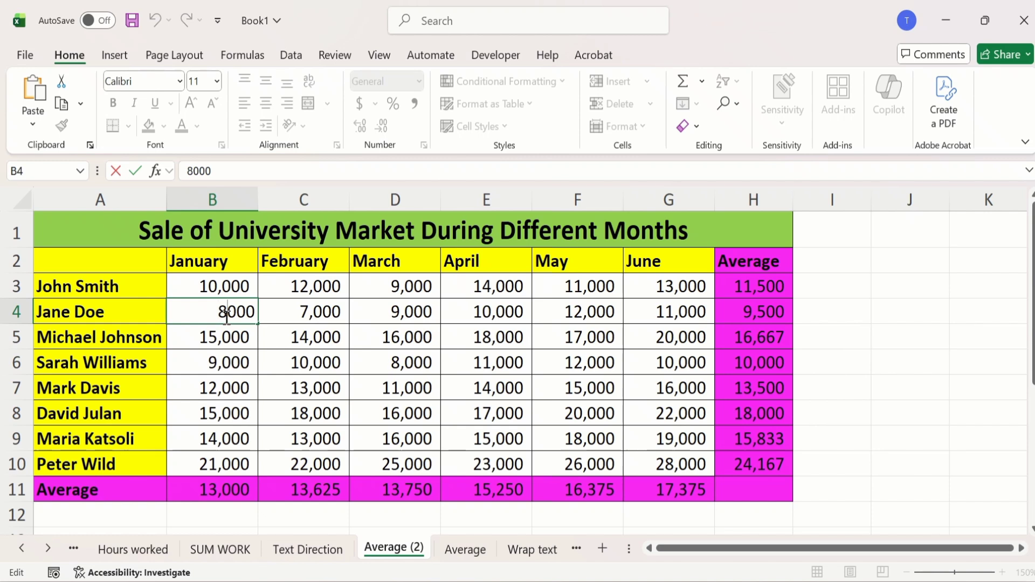
key(BackSpace)
text(9)
key(Return)
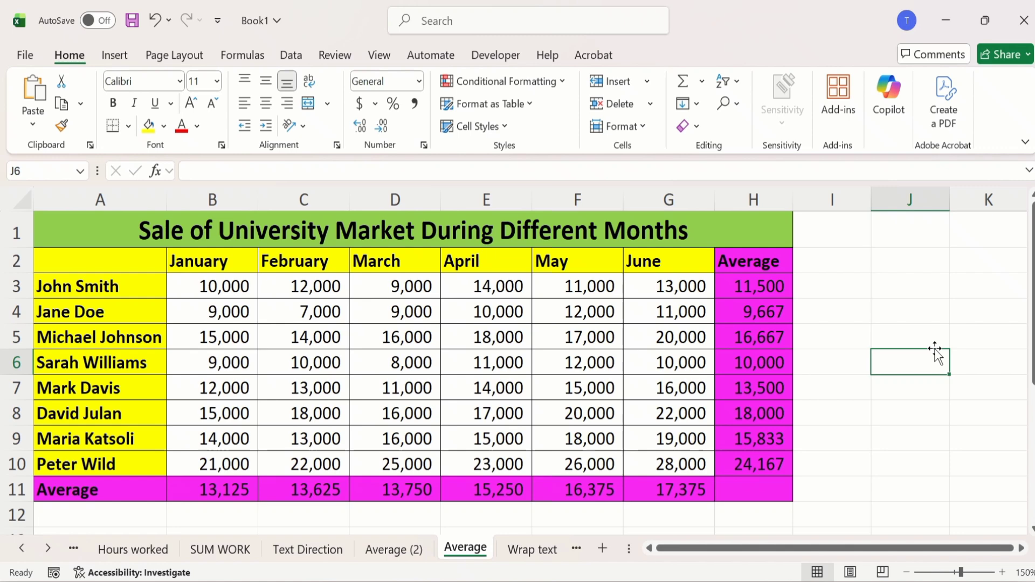
Select the entire Average sheet and turn off the Locked protection setting for all its cells.
click(24, 205)
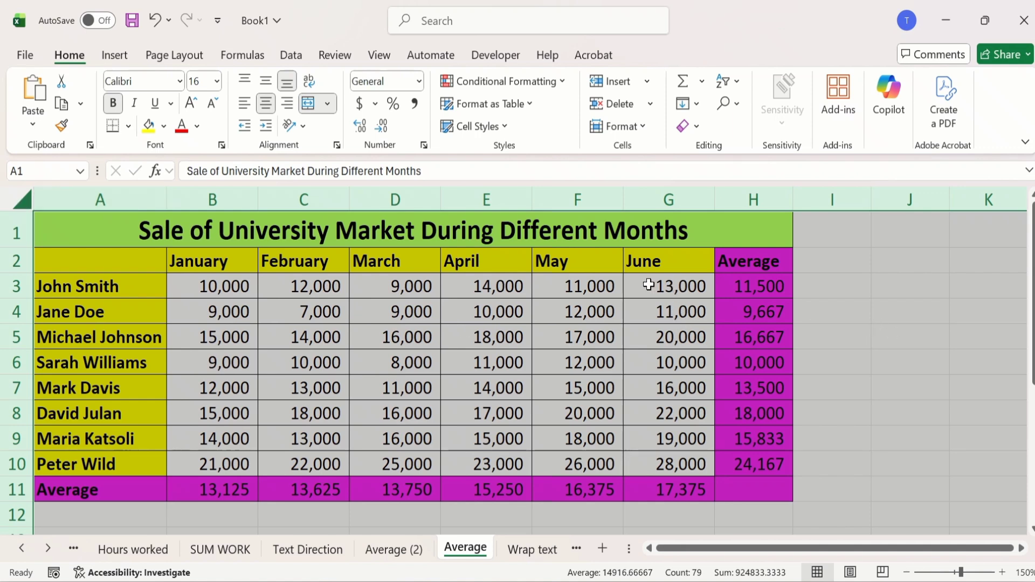
right_click(649, 285)
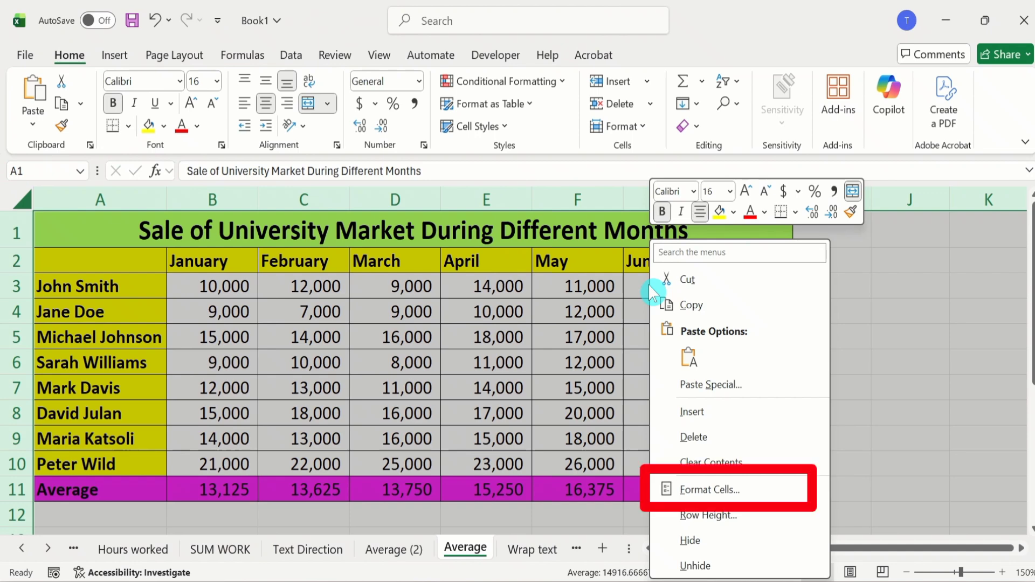
click(706, 491)
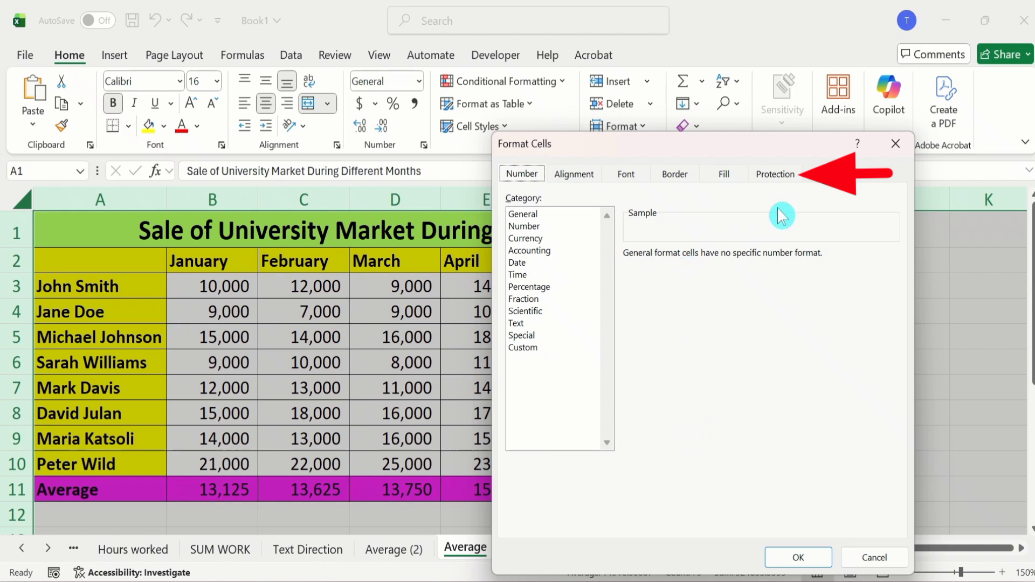
click(777, 180)
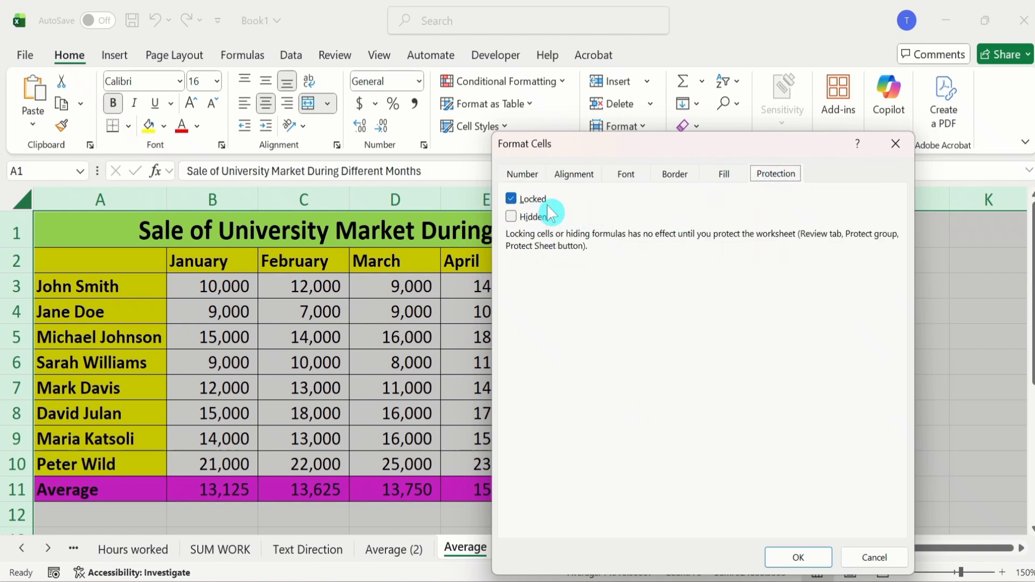
click(512, 199)
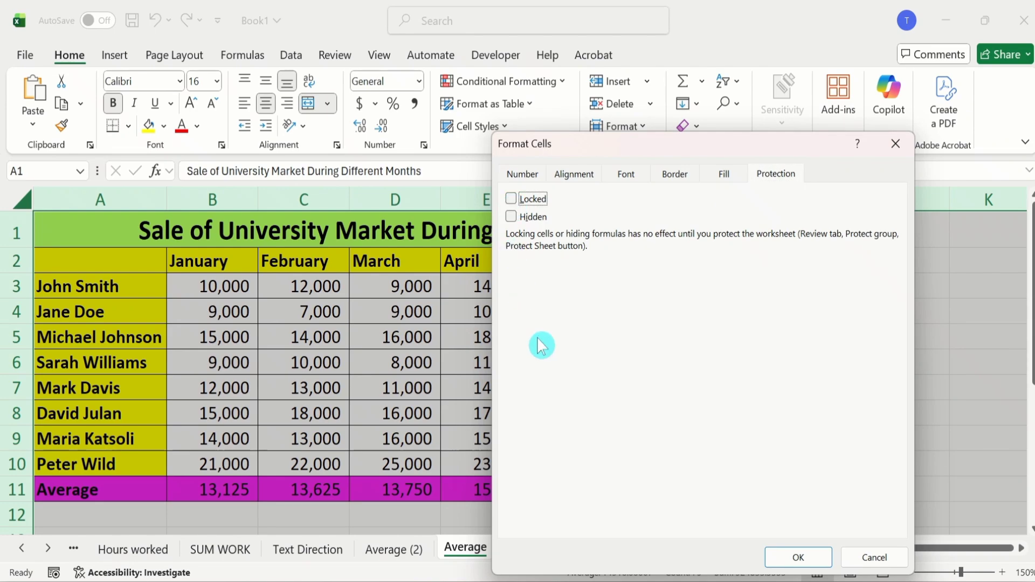
click(797, 558)
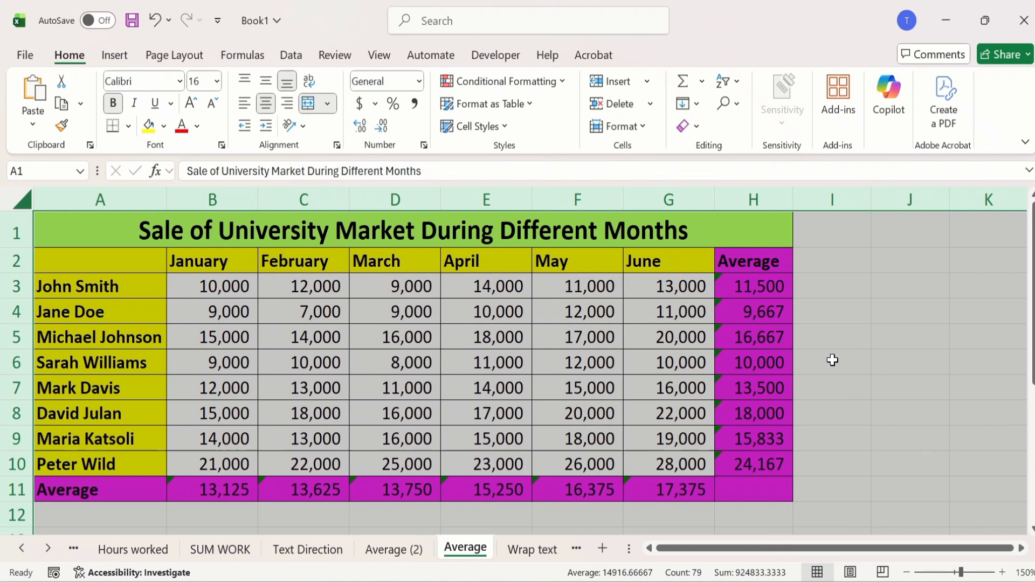
Select all formula cells on the sheet with Go To Special and turn on their Locked protection setting.
click(833, 361)
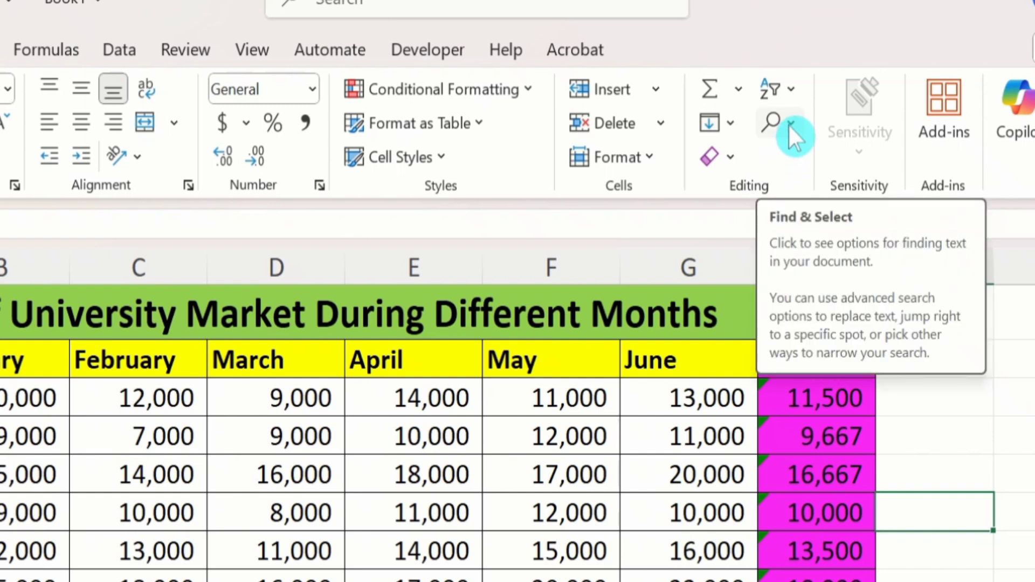
click(791, 123)
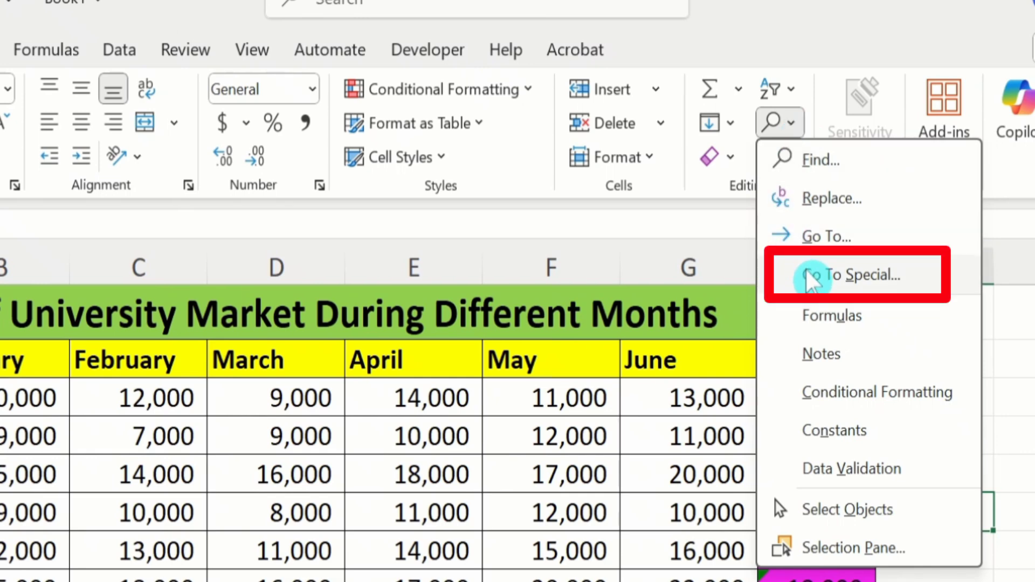
click(856, 275)
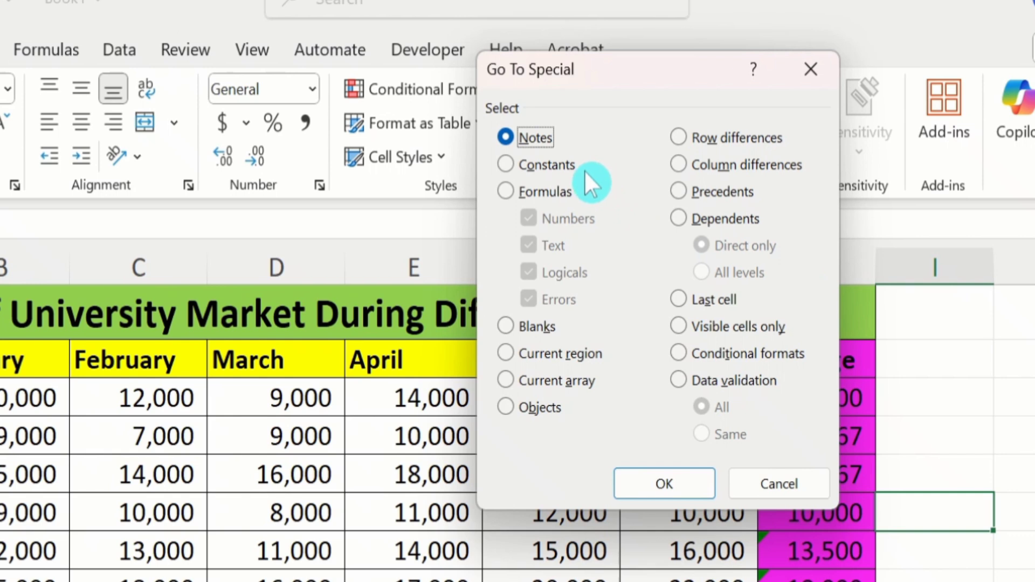
click(506, 190)
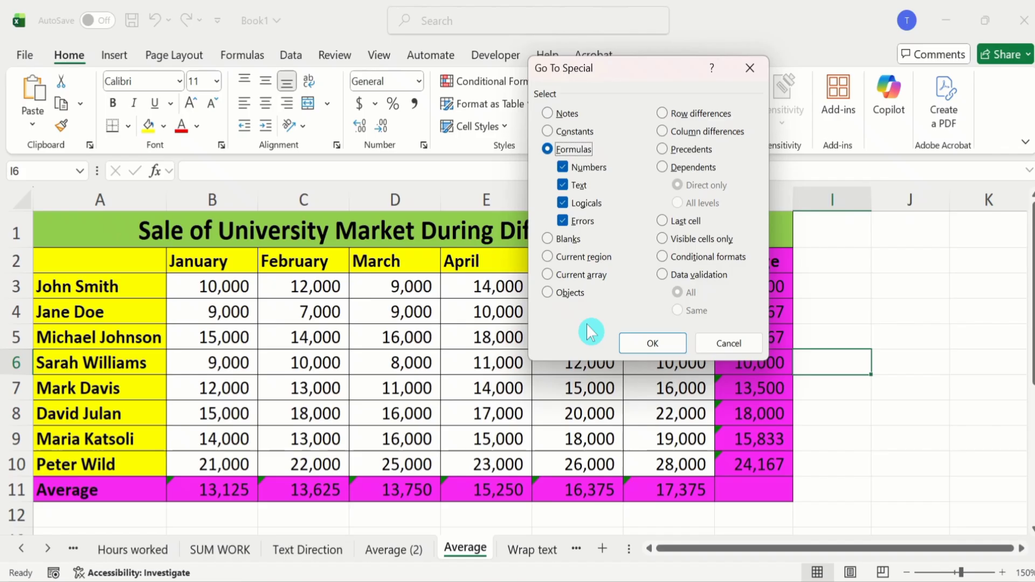
click(651, 342)
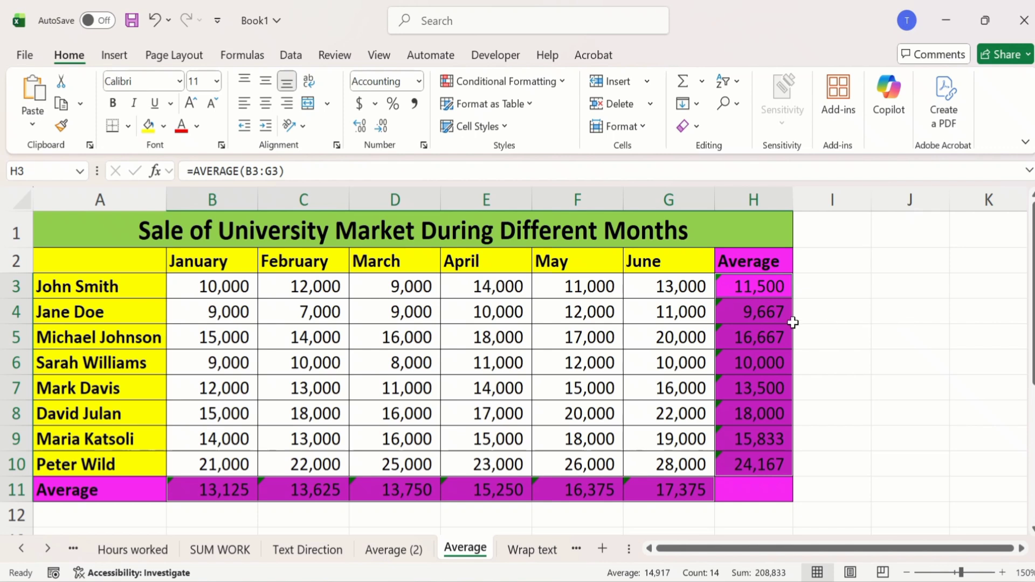
right_click(744, 313)
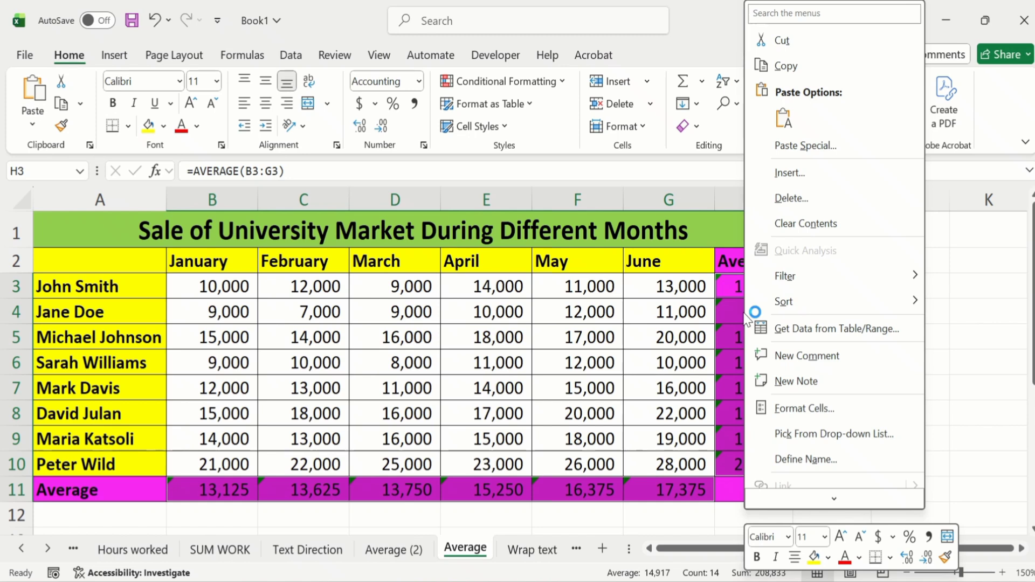
click(804, 408)
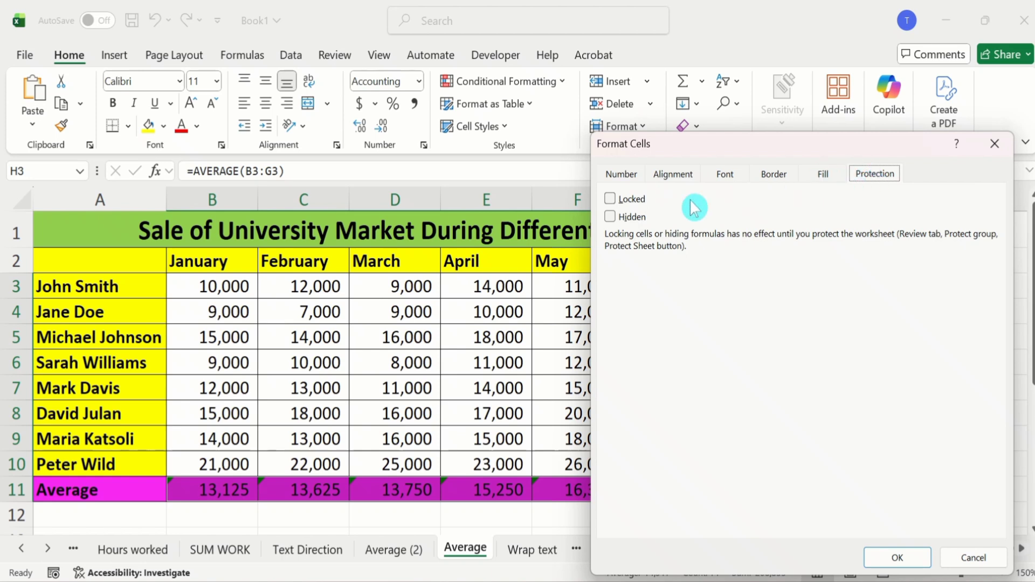
click(610, 200)
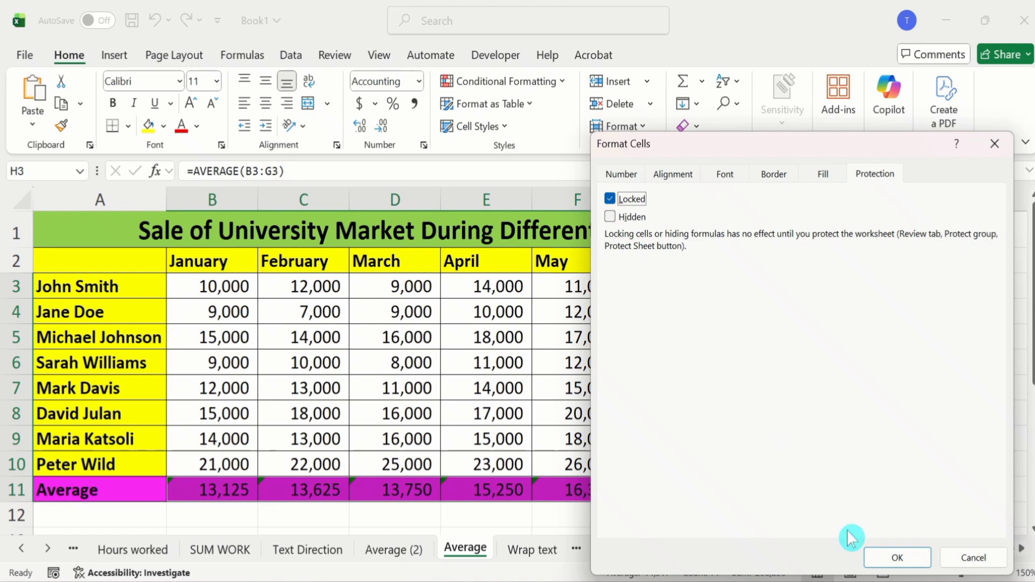
click(893, 561)
click(895, 560)
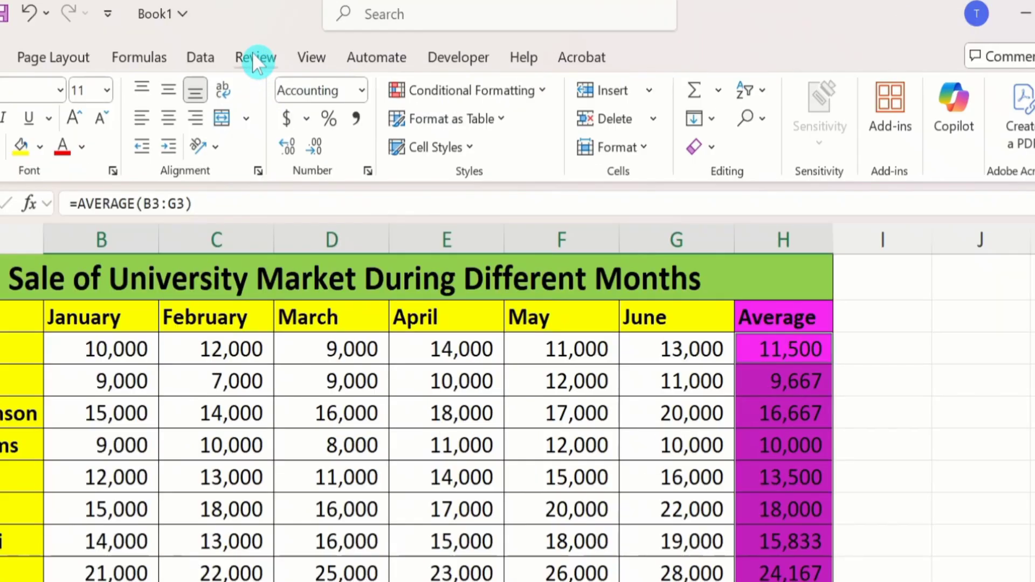
Protect the sheet, keeping the default user permissions, by entering and confirming the unprotect password.
click(253, 57)
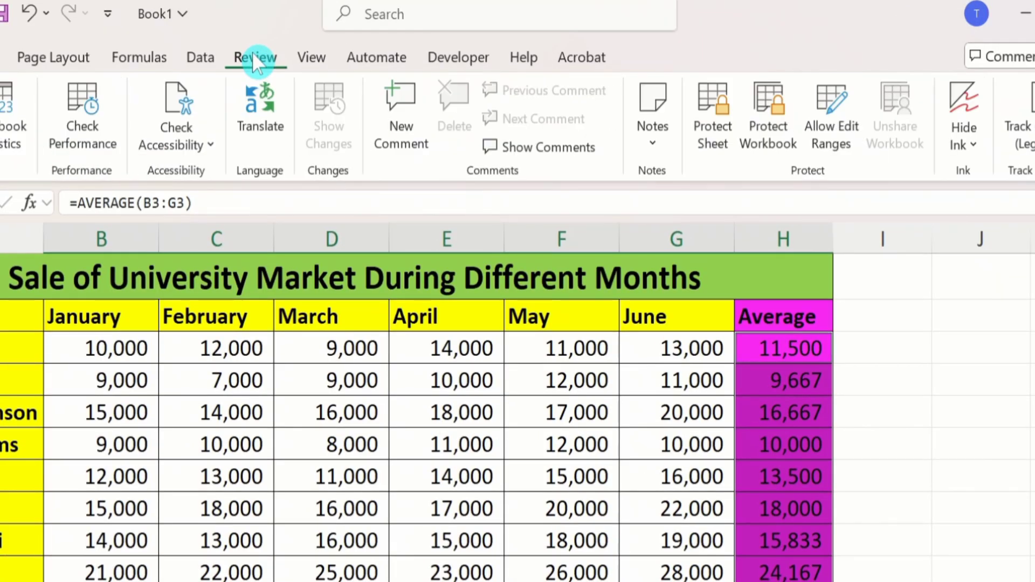
click(709, 129)
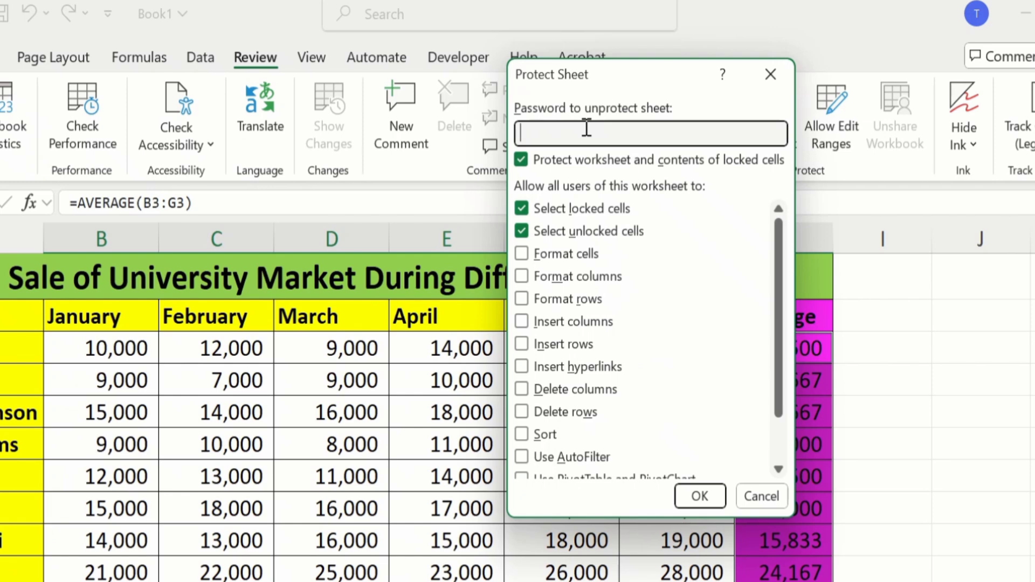
text(123)
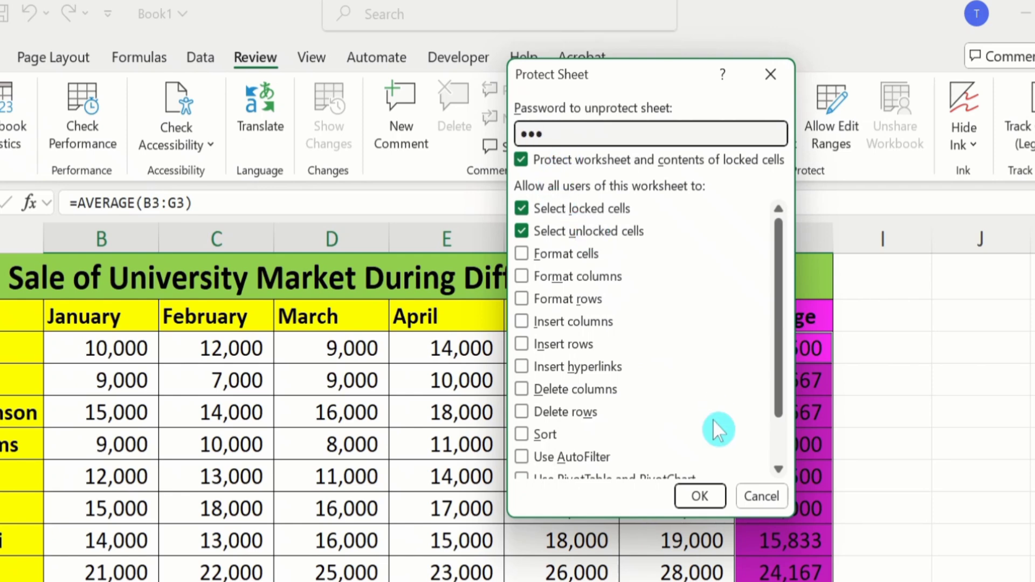
click(700, 496)
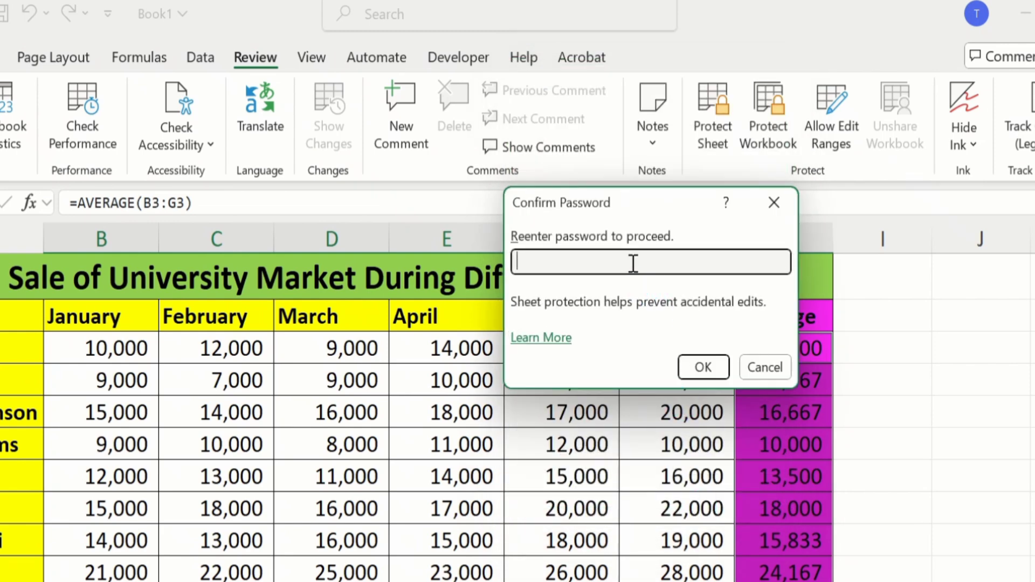
text(123)
click(704, 366)
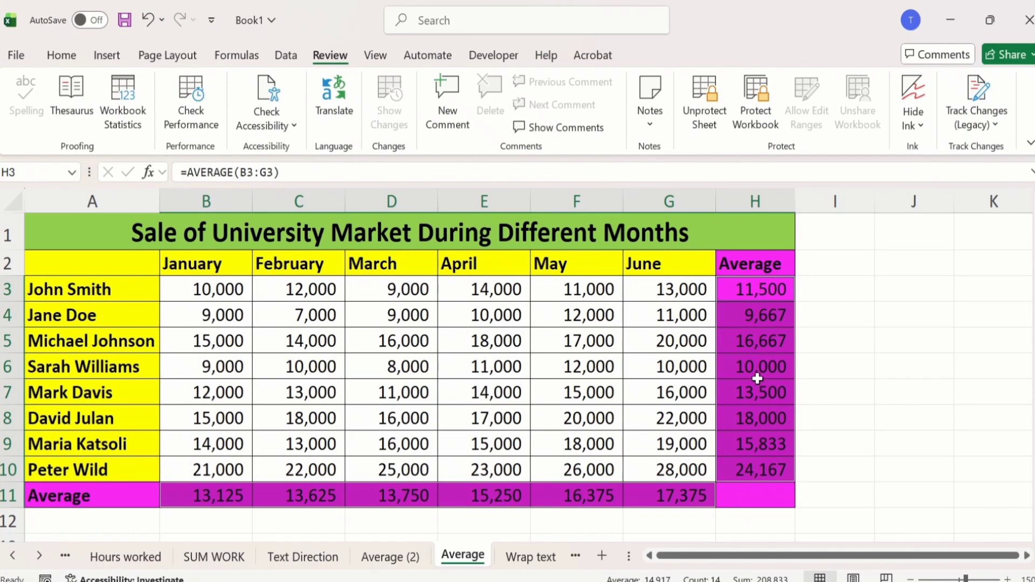
Try to edit the average formula in cell H3 to test the sheet protection.
click(831, 322)
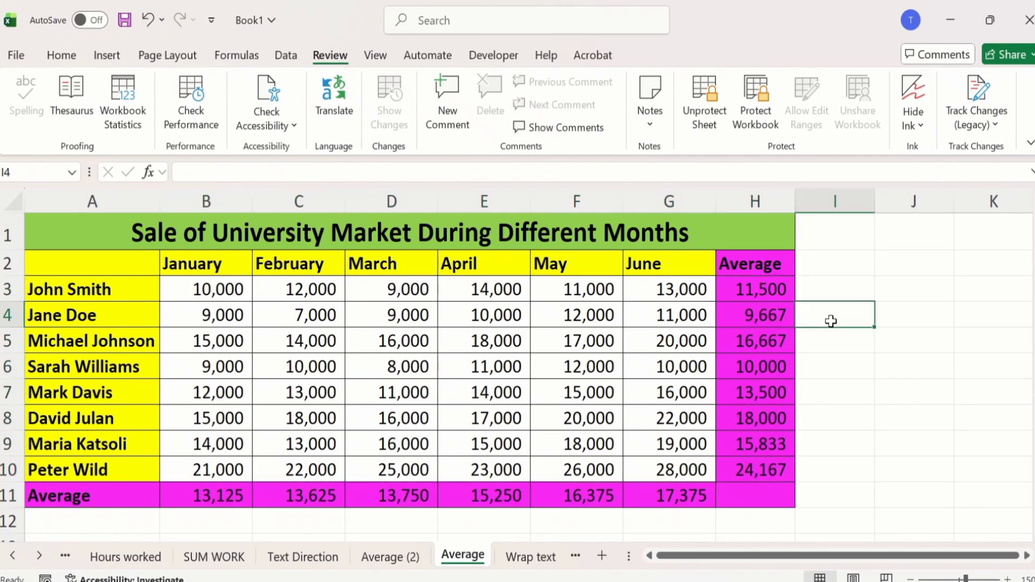
double_click(743, 294)
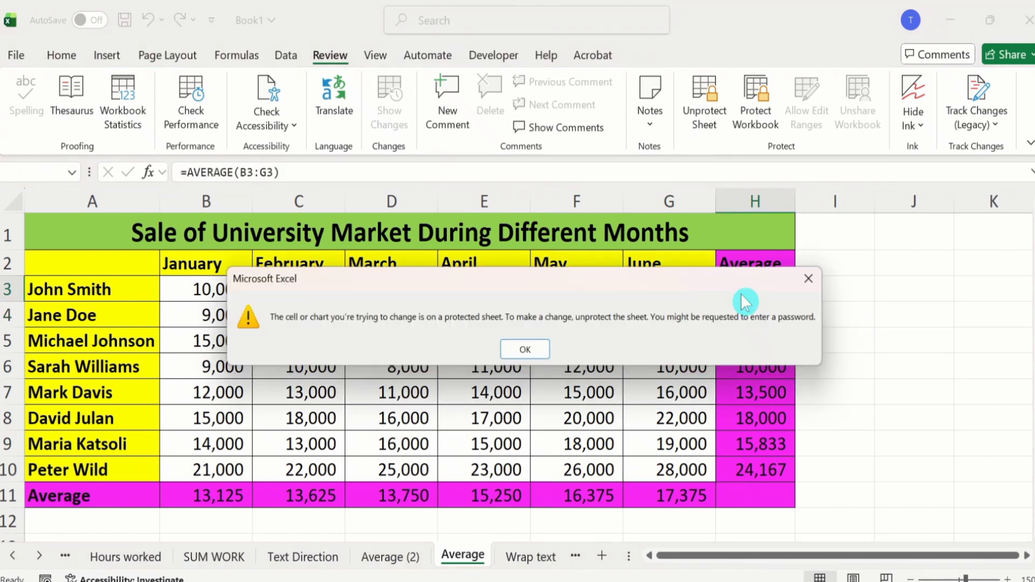
click(529, 353)
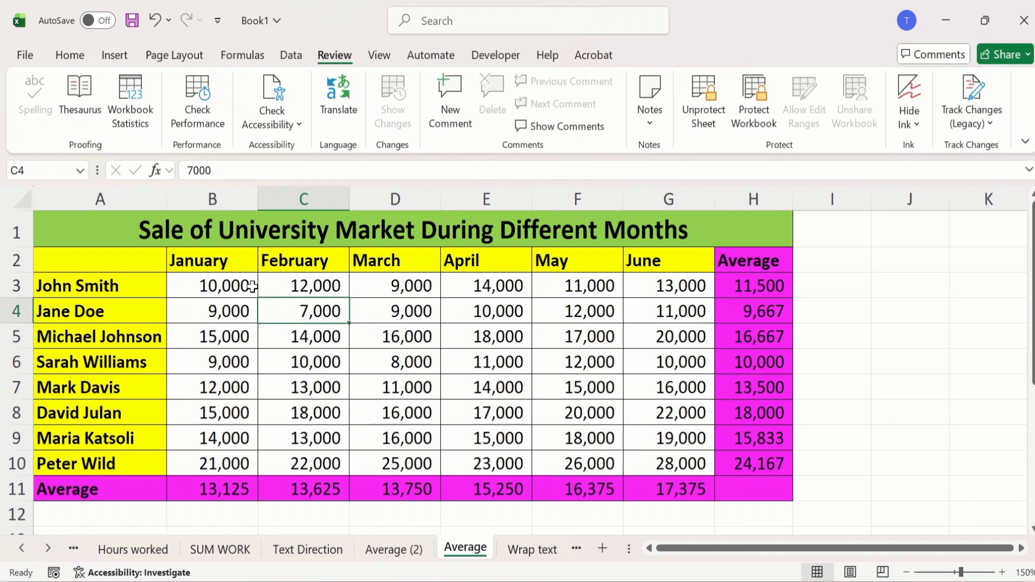
Set the January value in cell B3 to 12000.
double_click(217, 287)
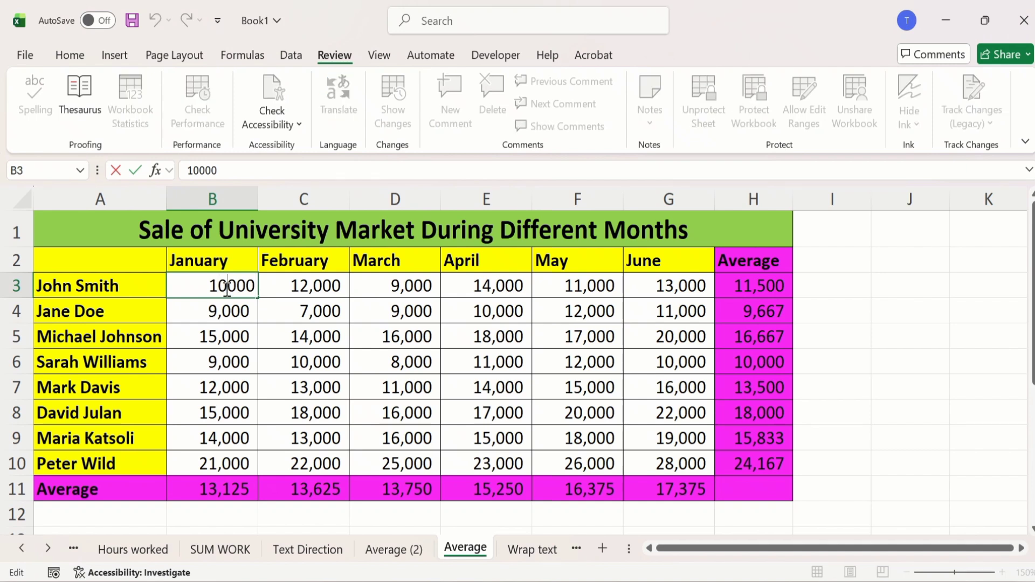
key(BackSpace)
text(2)
key(Return)
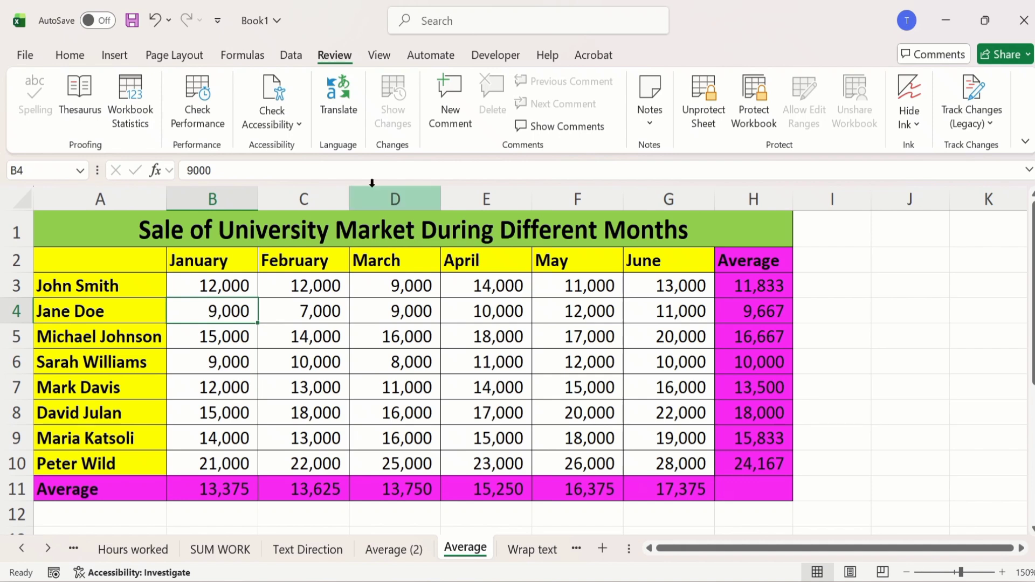
Unprotect the sheet by entering its password and open the average formula in cell H3 for editing.
click(704, 105)
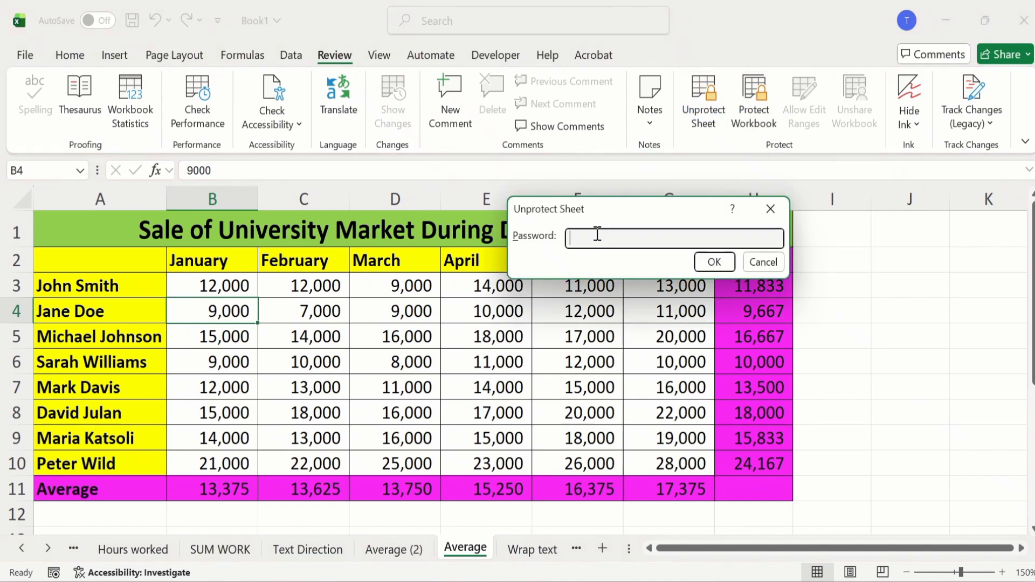
text(123)
click(715, 262)
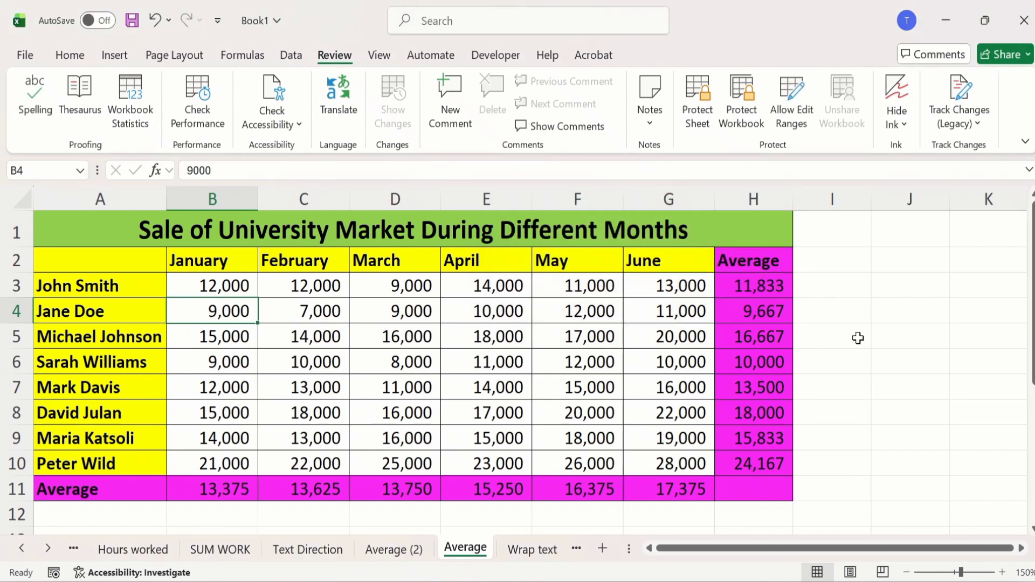
double_click(754, 286)
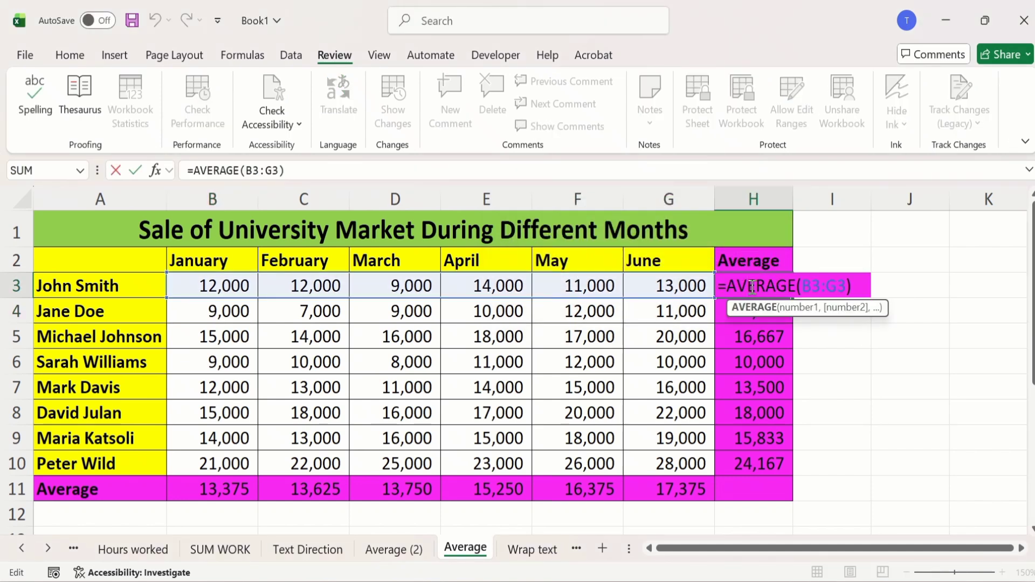